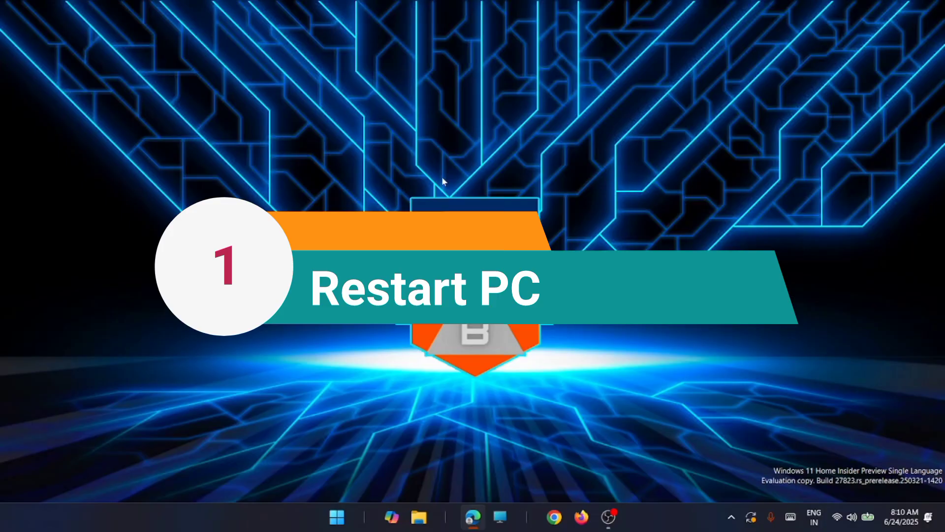
Step: Restart the PC from the Start menu's power options
click(348, 511)
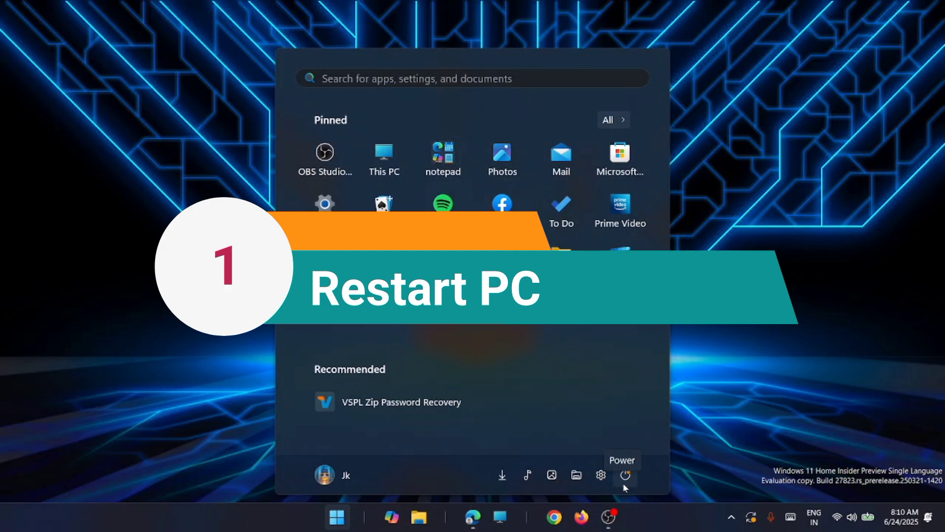
click(623, 484)
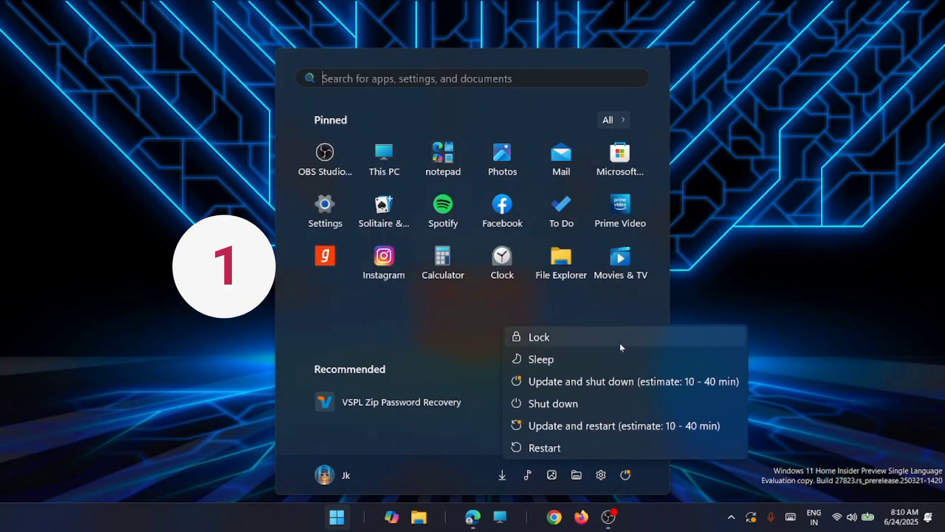
click(572, 453)
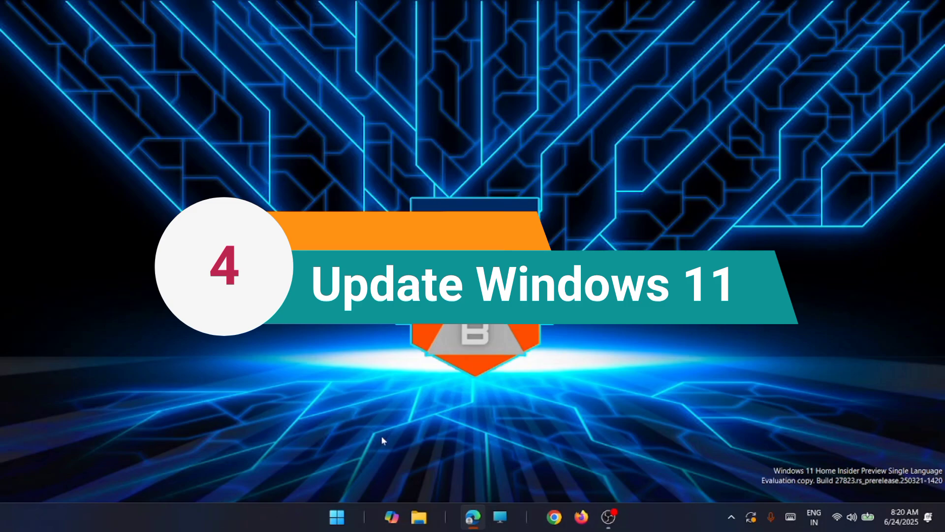
Step: Open Settings' Windows Update page and check build 27881.1000's pending restart
click(337, 516)
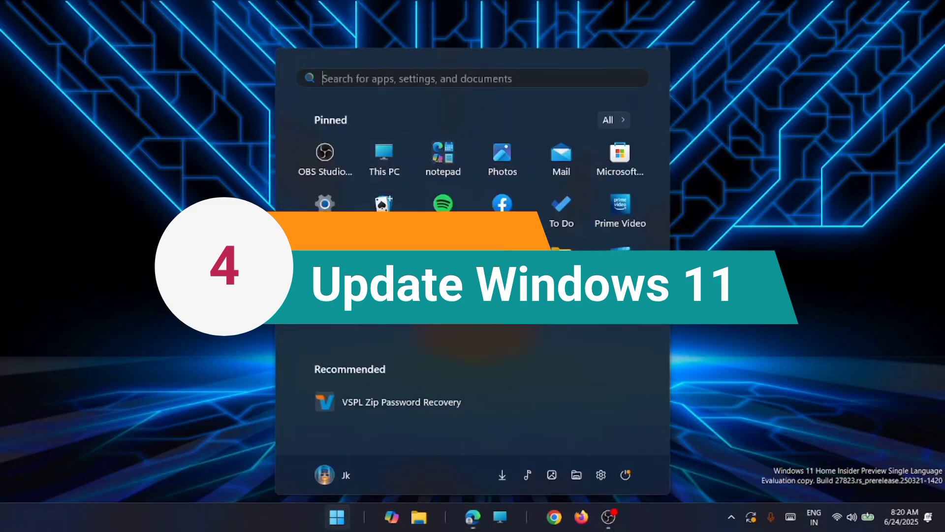
click(324, 203)
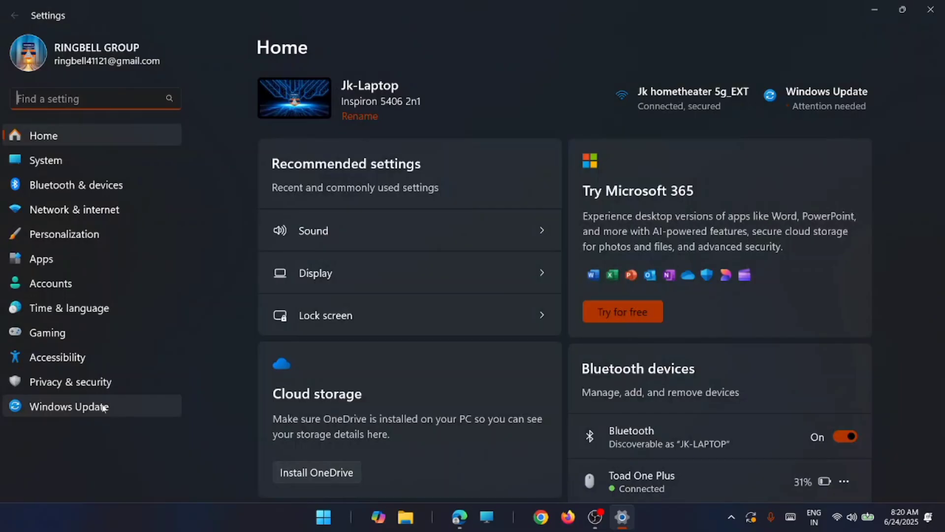
click(103, 407)
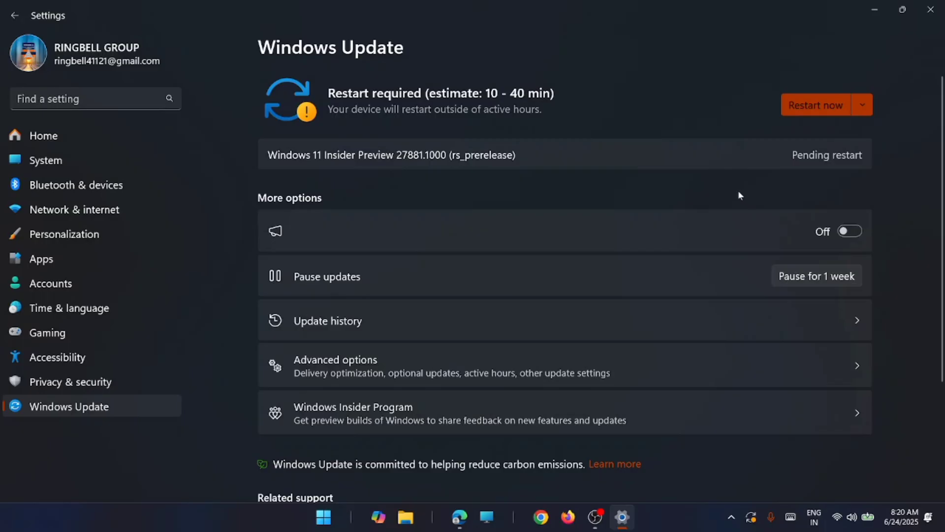
scroll(689, 207, down, 1)
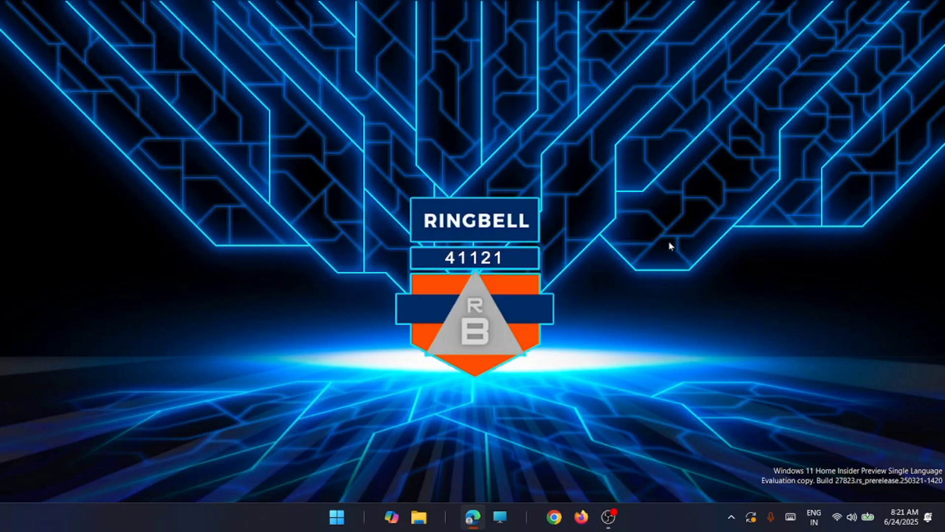
Step: Open Task Manager from the Start button's Win+X shortcut menu
click(337, 517)
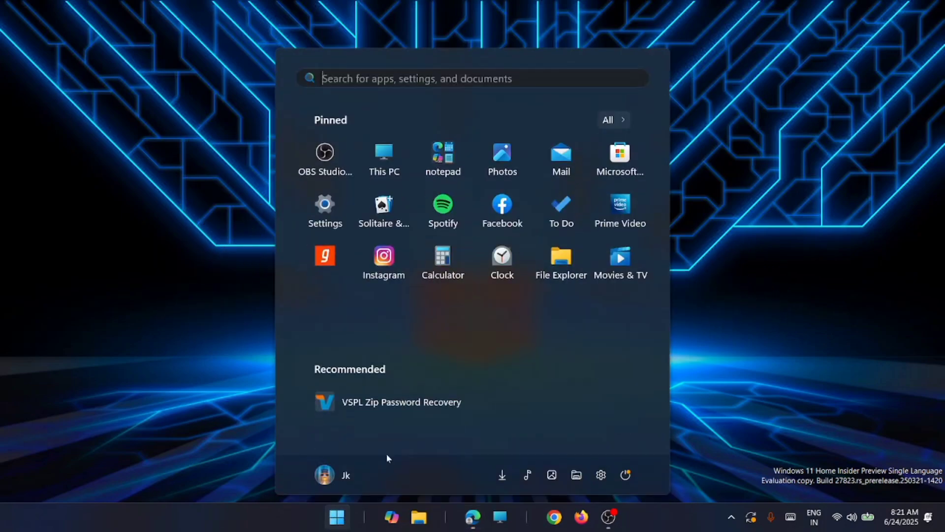
click(467, 80)
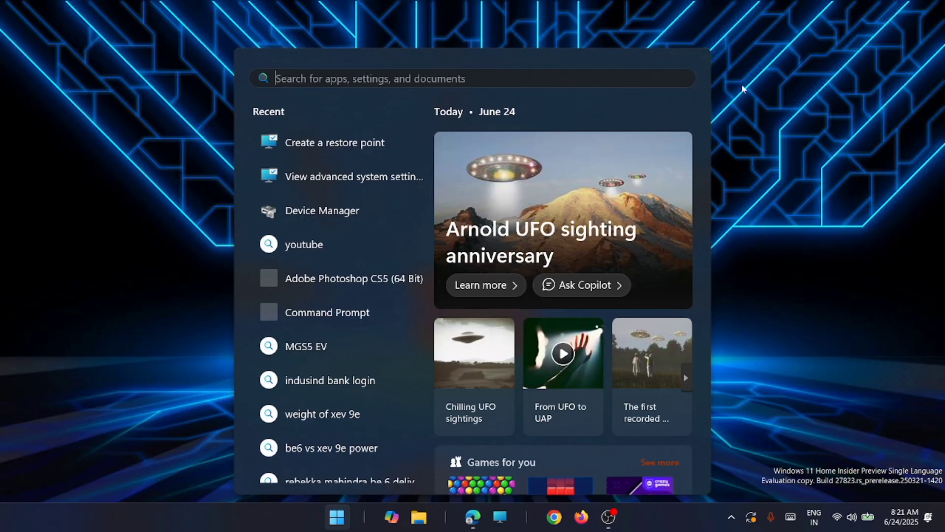
click(363, 522)
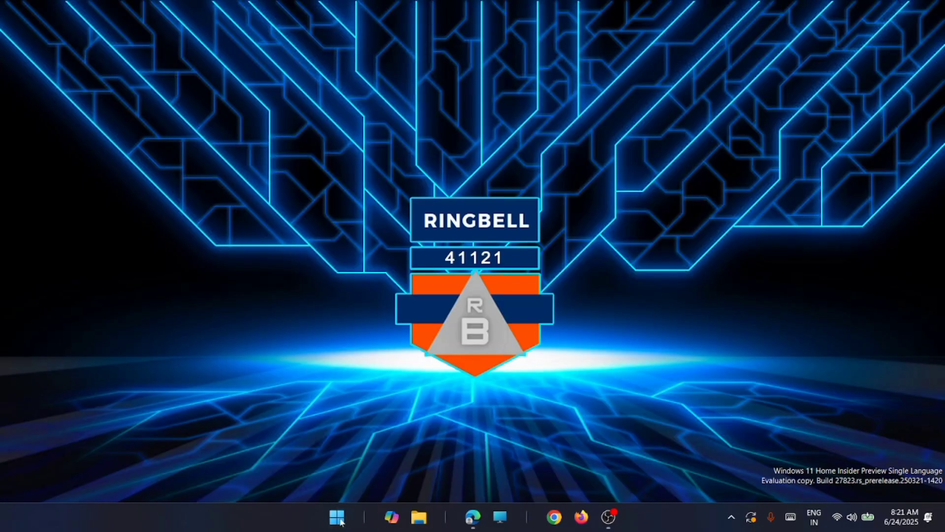
right_click(339, 521)
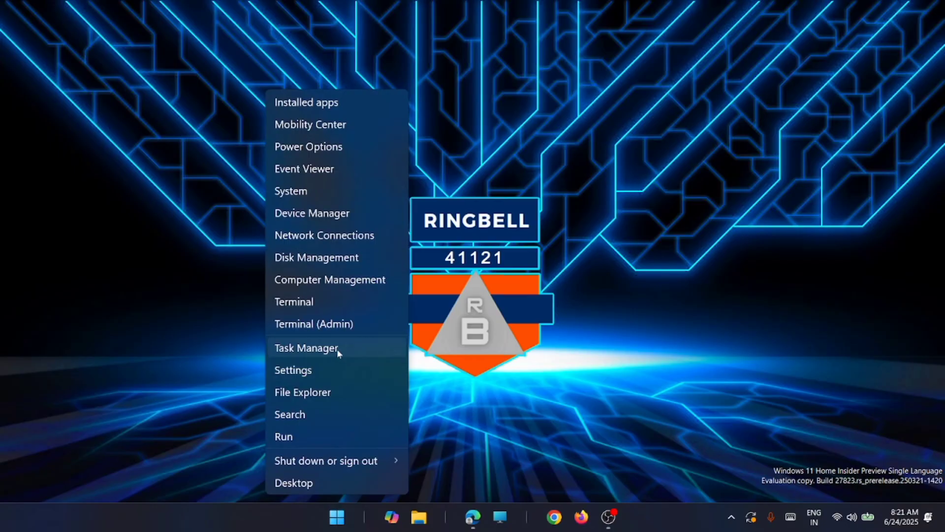
click(337, 349)
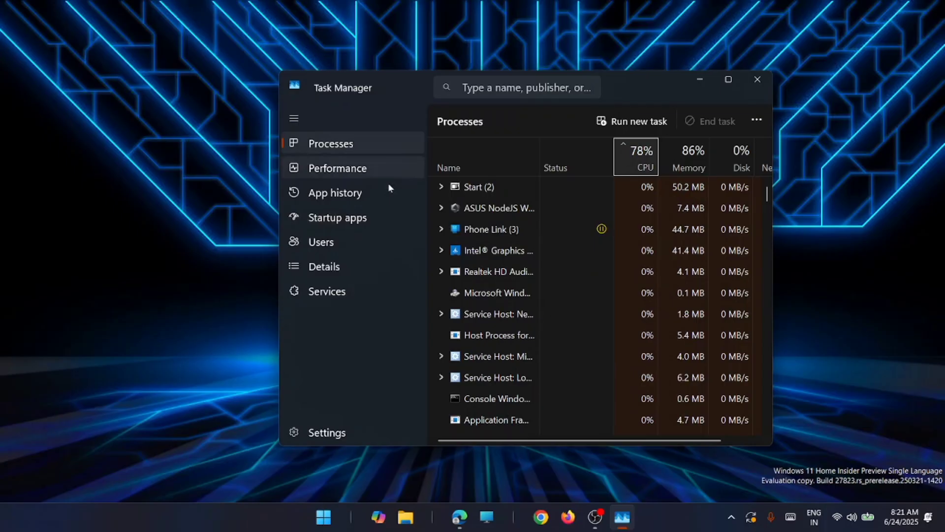
Step: Show Startup apps, widen the Status column, and check ProtonVPN's options, leaving it enabled
click(389, 219)
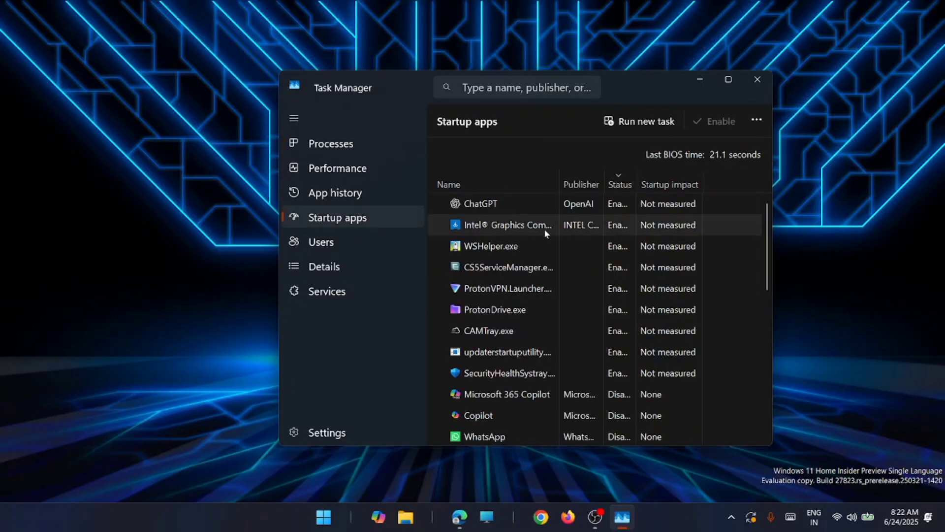
scroll(566, 229, down, 1)
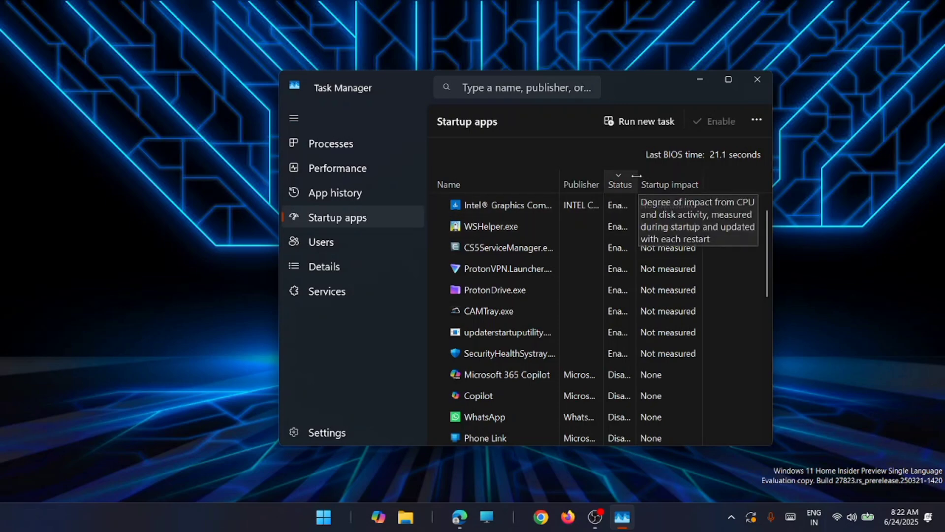
drag(637, 182, 688, 181)
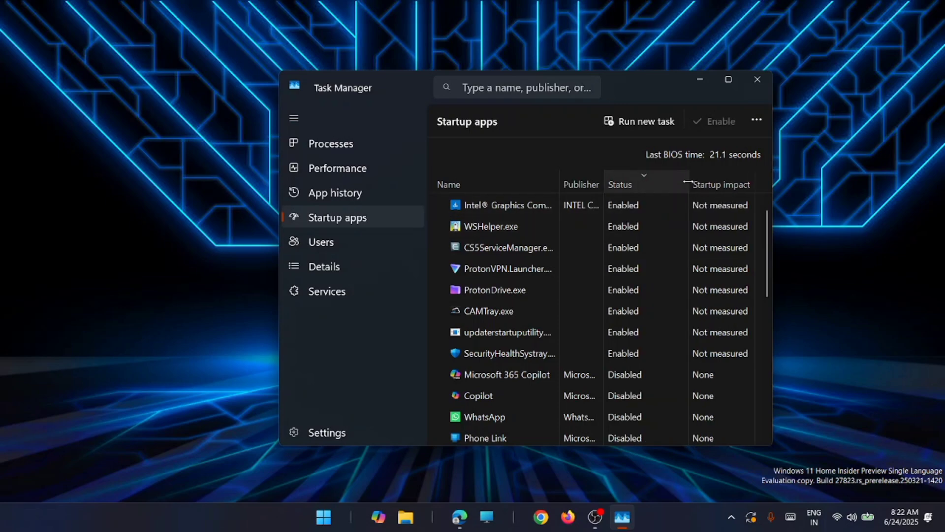
right_click(619, 273)
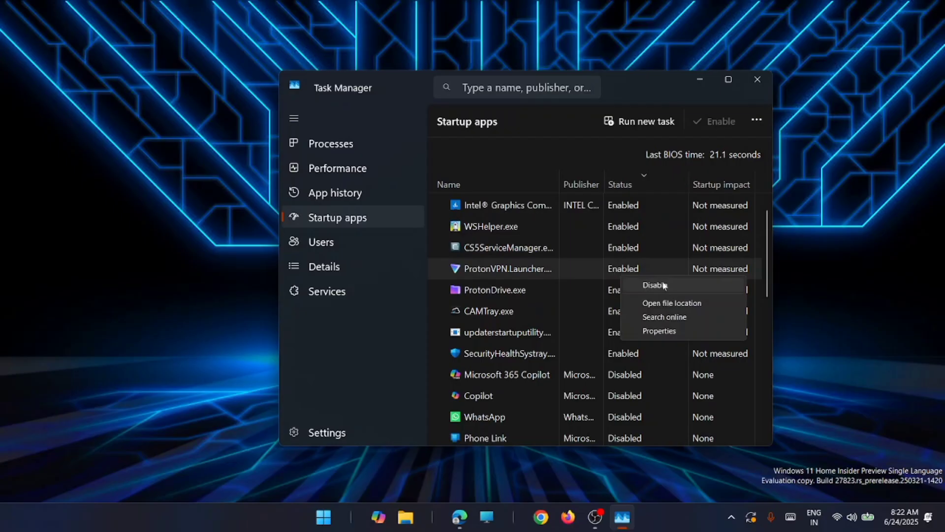
click(554, 275)
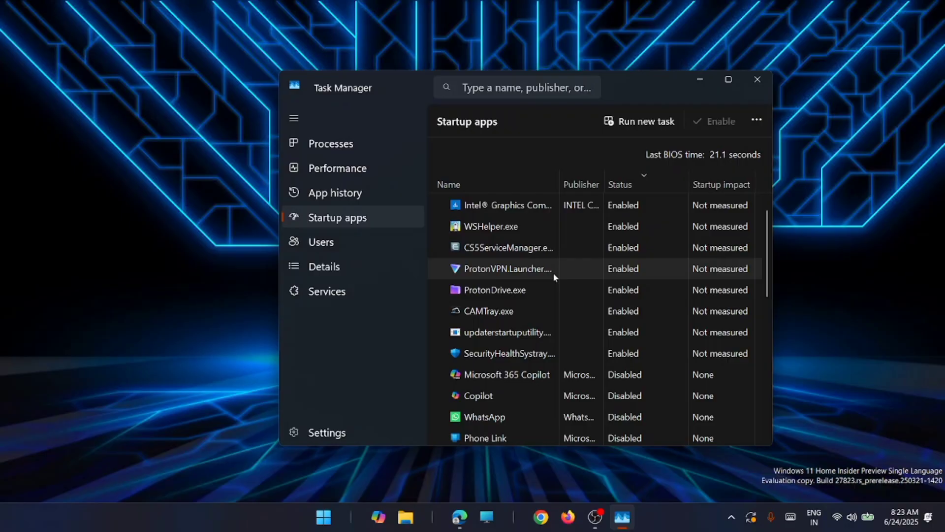
scroll(559, 273, down, 1)
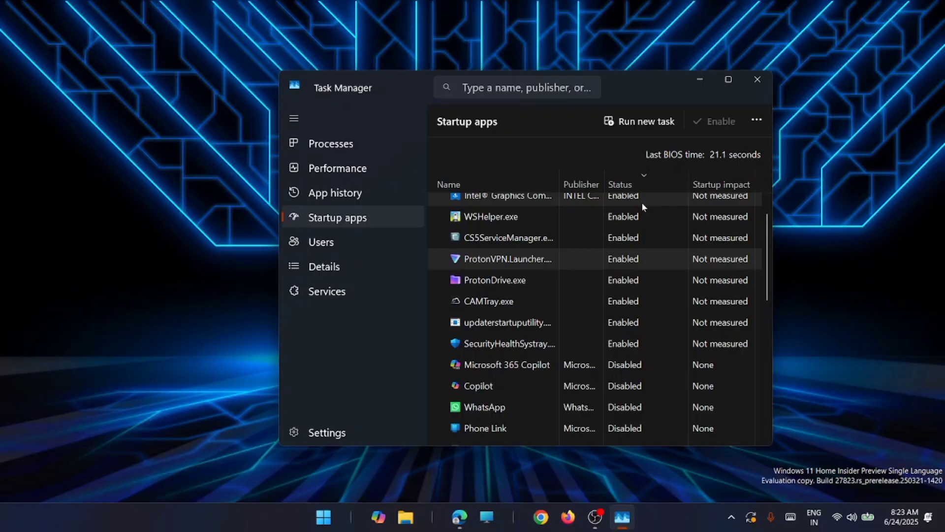
Step: Reopen Task Manager, check memory at 84% of 7.7 GB, then return to Processes
click(768, 81)
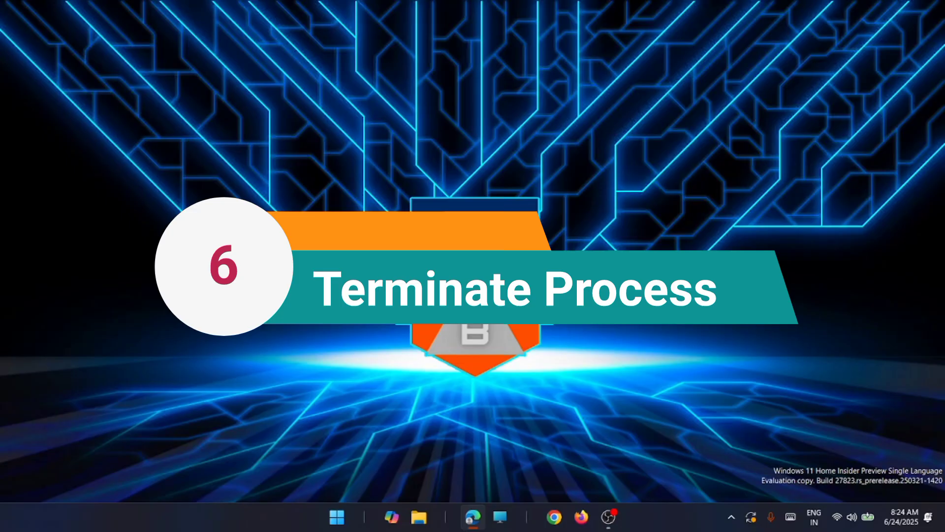
right_click(337, 517)
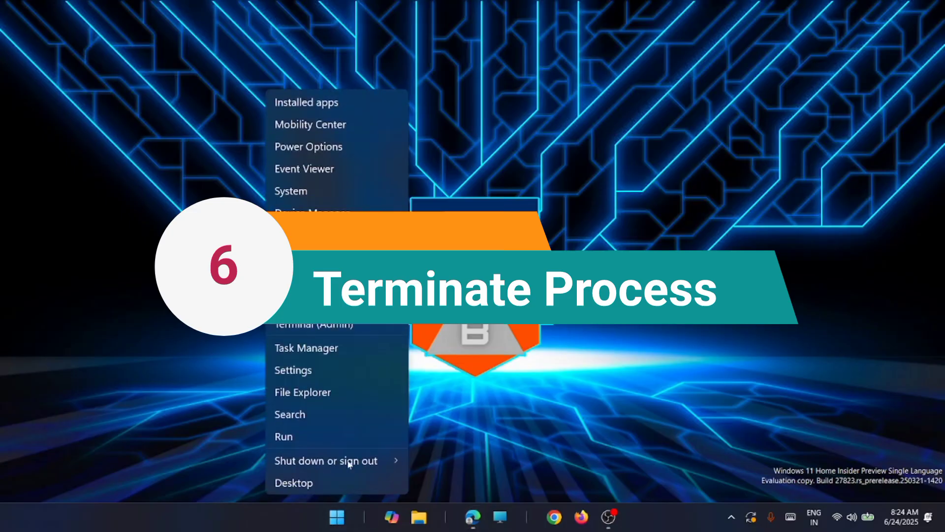
click(335, 349)
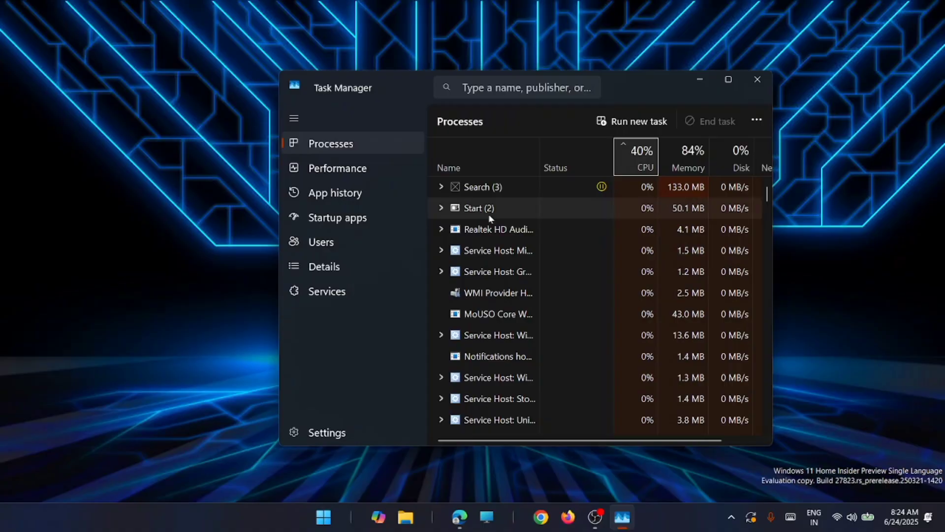
click(345, 167)
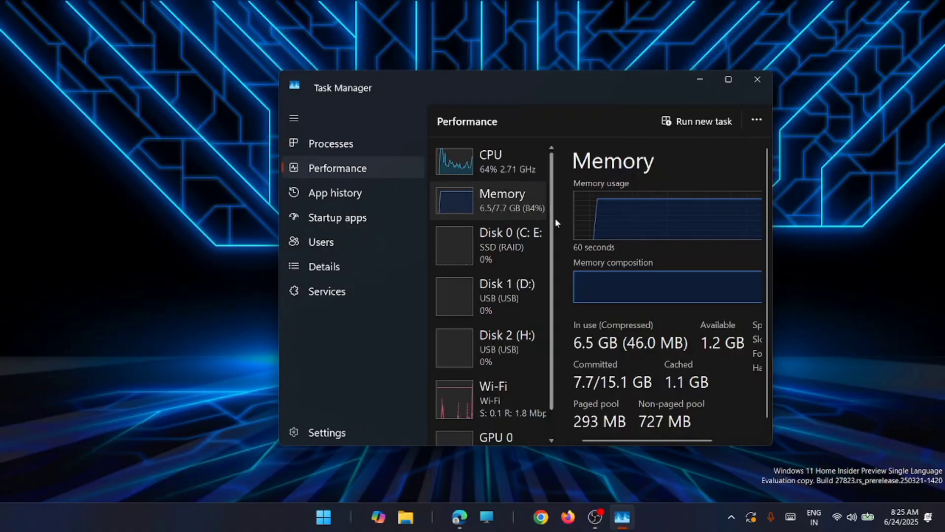
click(355, 148)
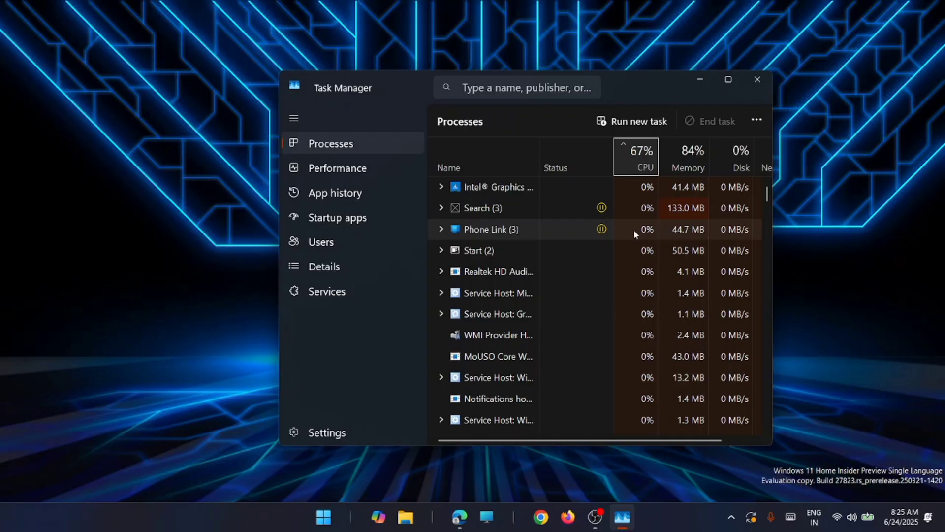
Step: End the Search (3) process in Task Manager's Processes list
right_click(681, 210)
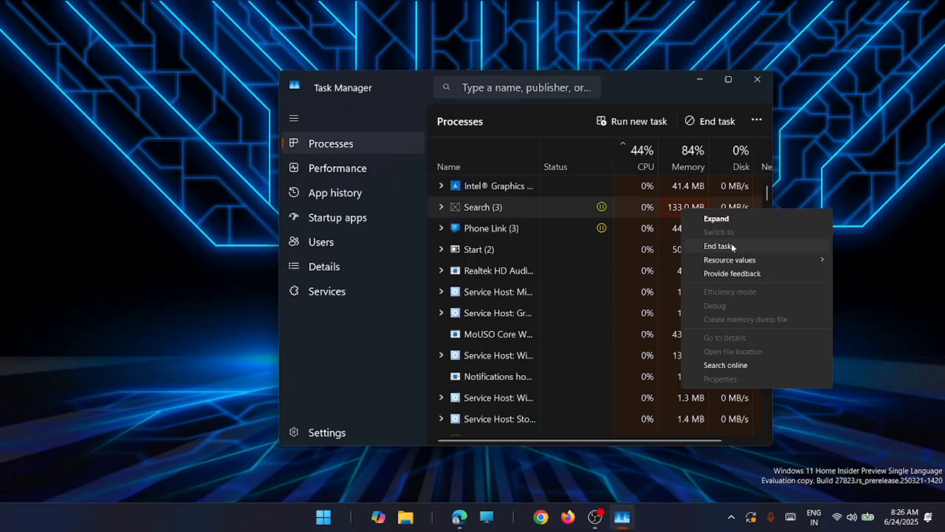
click(768, 244)
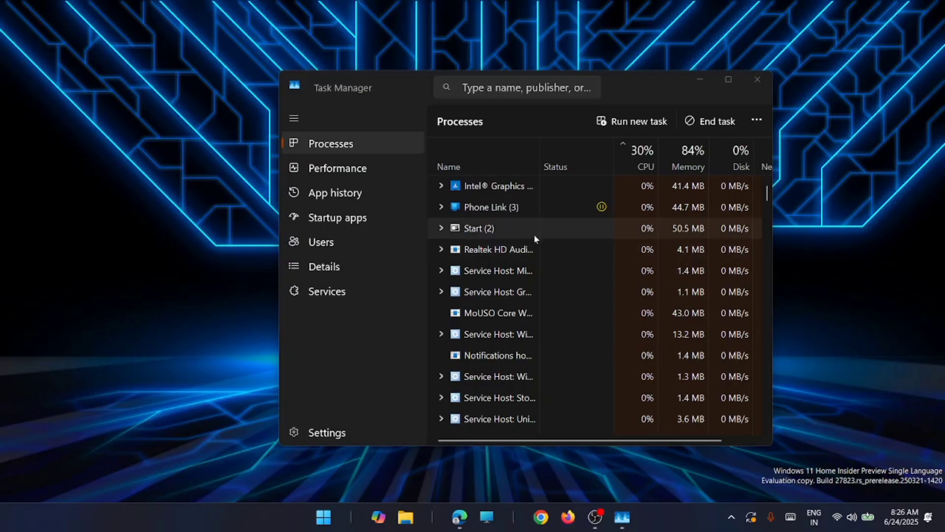
scroll(527, 248, down, 1)
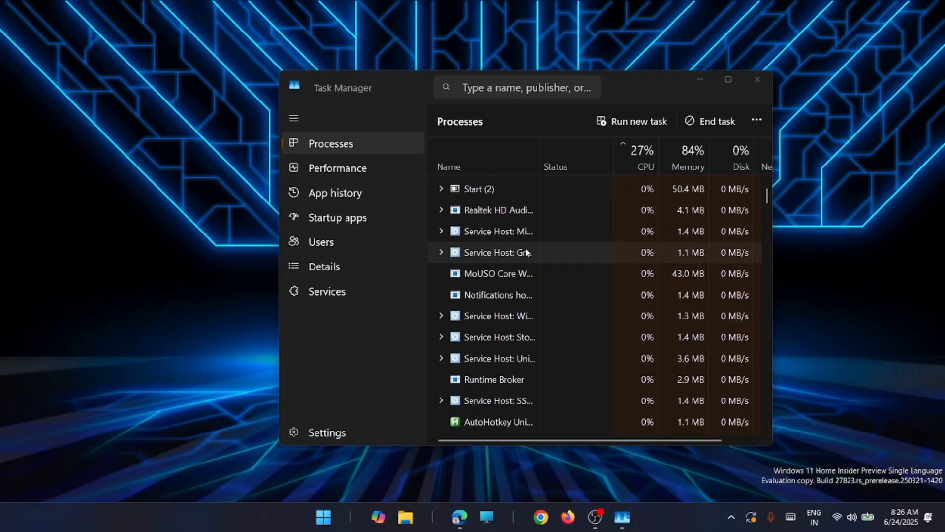
scroll(526, 252, down, 1)
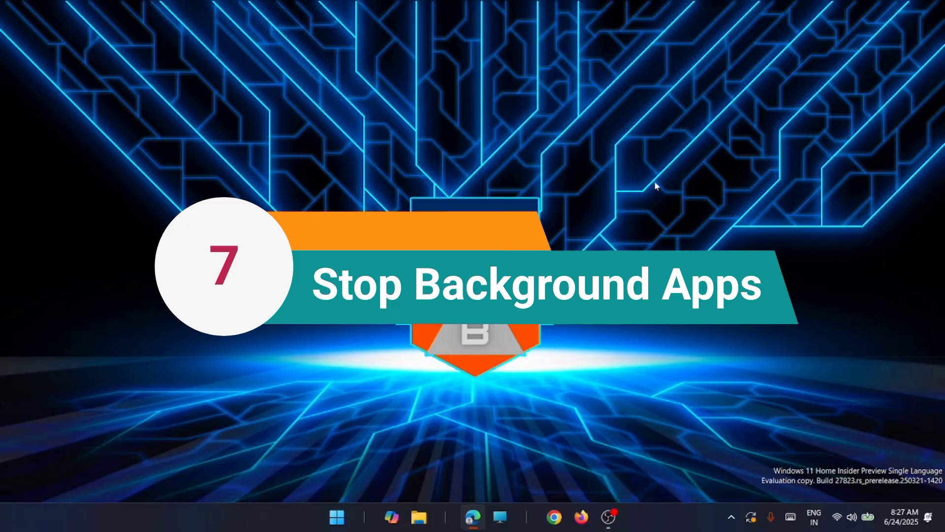
Step: Launch Settings from its pinned tile in the Start menu
click(340, 517)
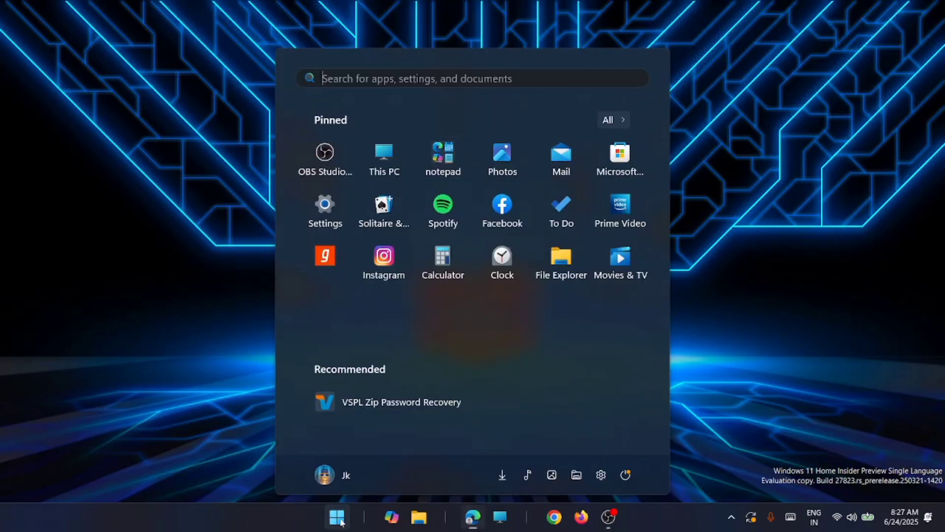
click(334, 225)
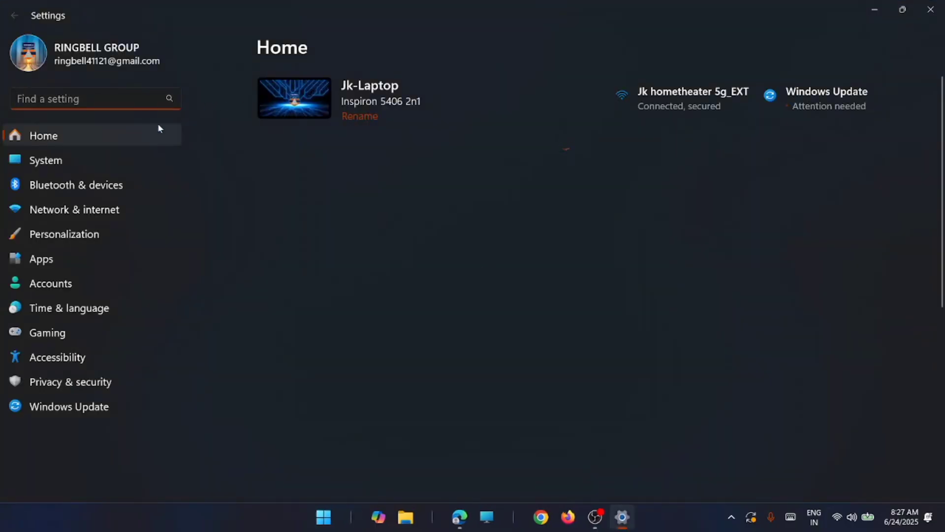
Step: Go to Apps > Installed apps to list the 119 installed apps
click(53, 260)
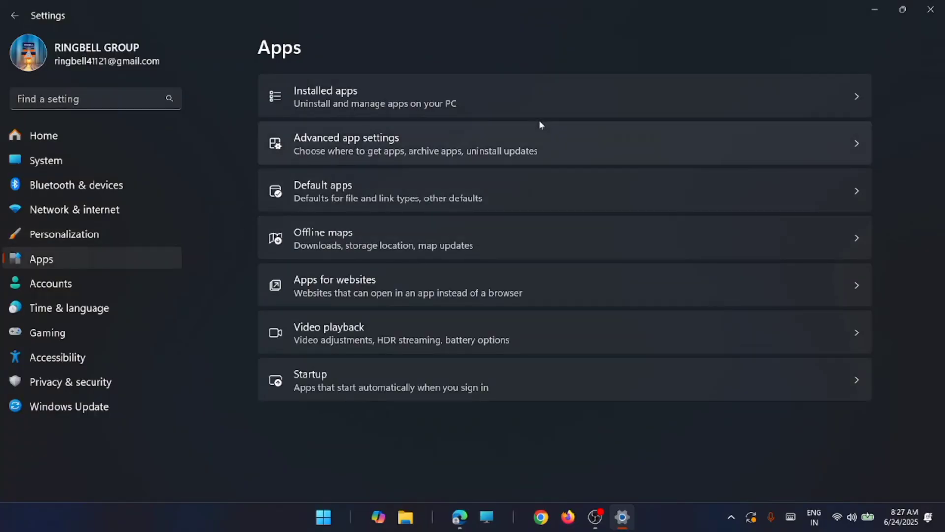
click(509, 110)
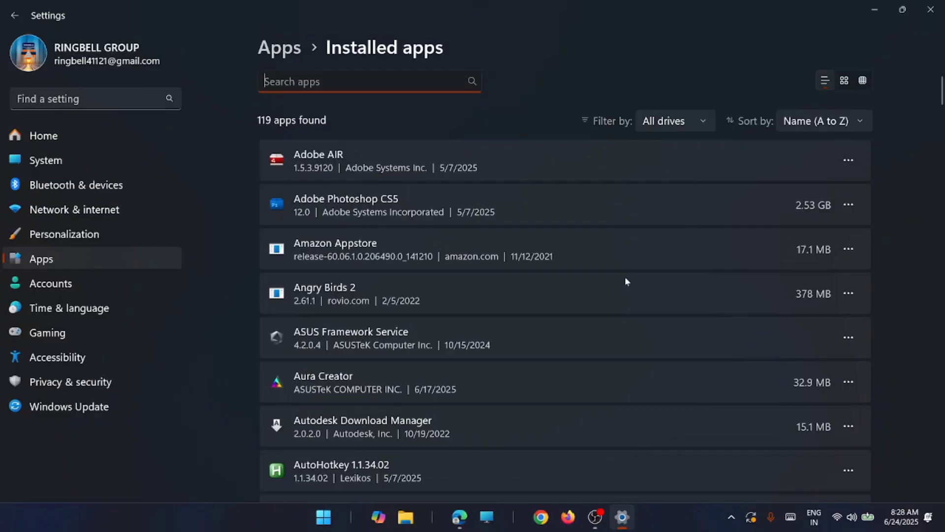
Step: Set Aura Creator's background running to Never in its advanced options, then close Settings
click(848, 383)
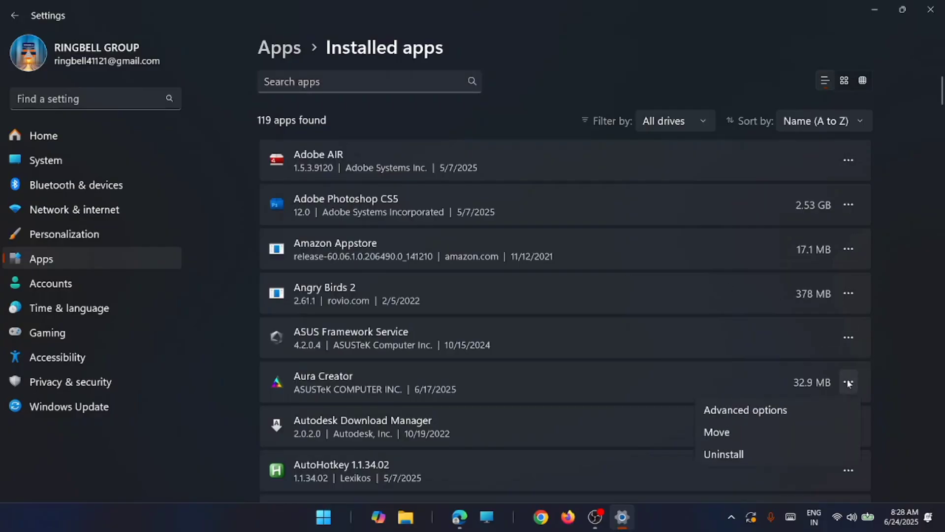
click(774, 414)
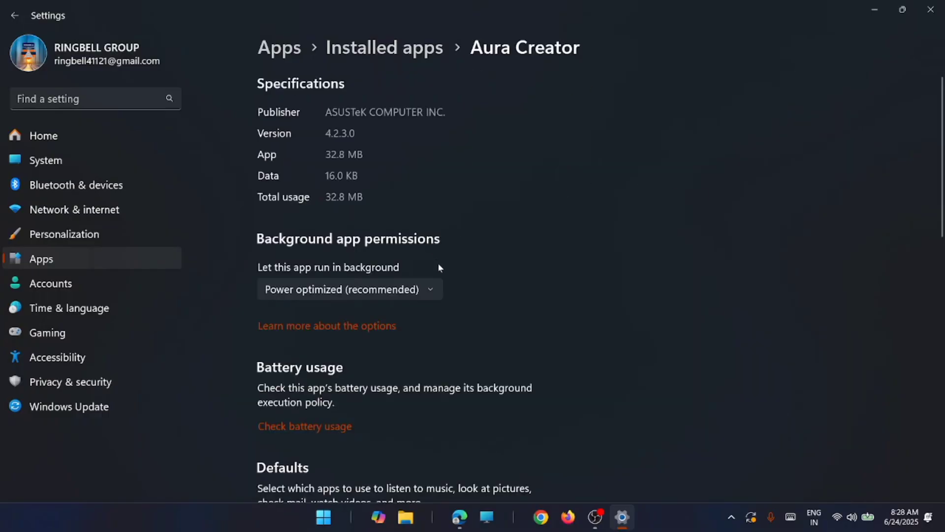
click(432, 290)
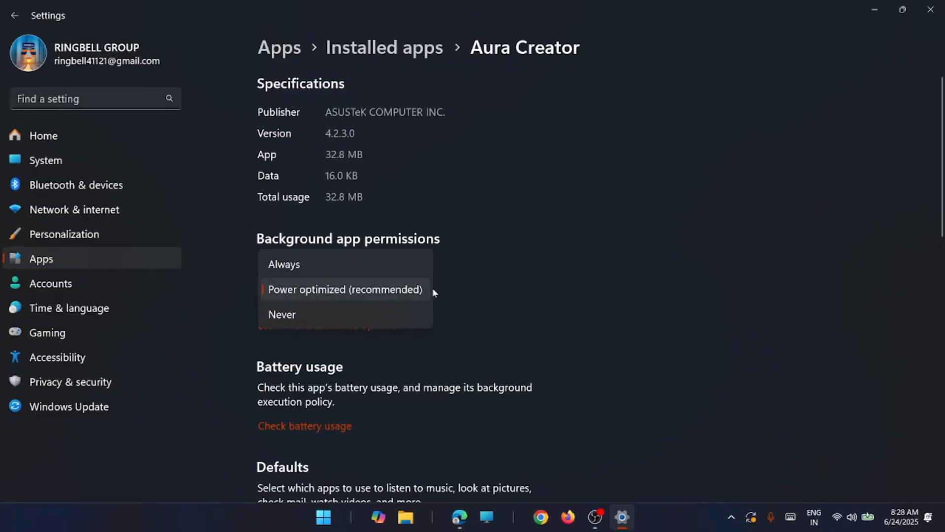
click(392, 311)
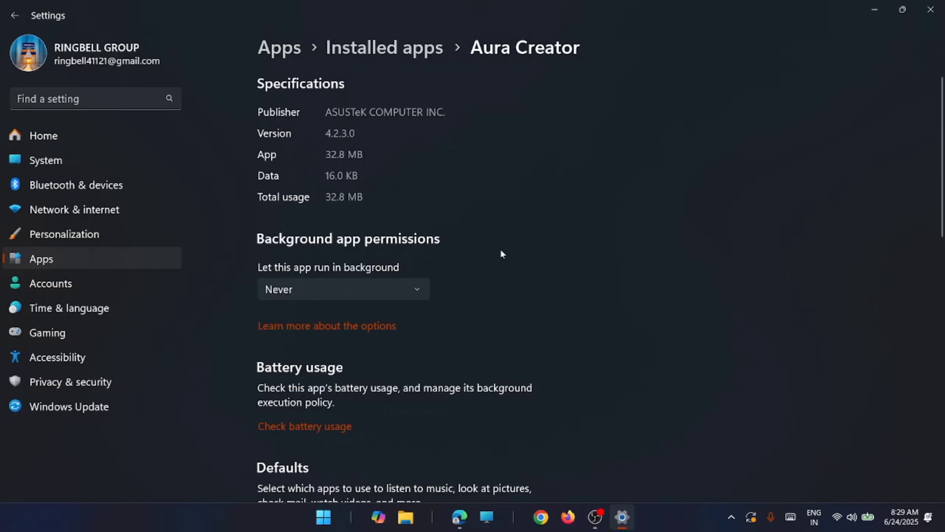
key(alt+Left)
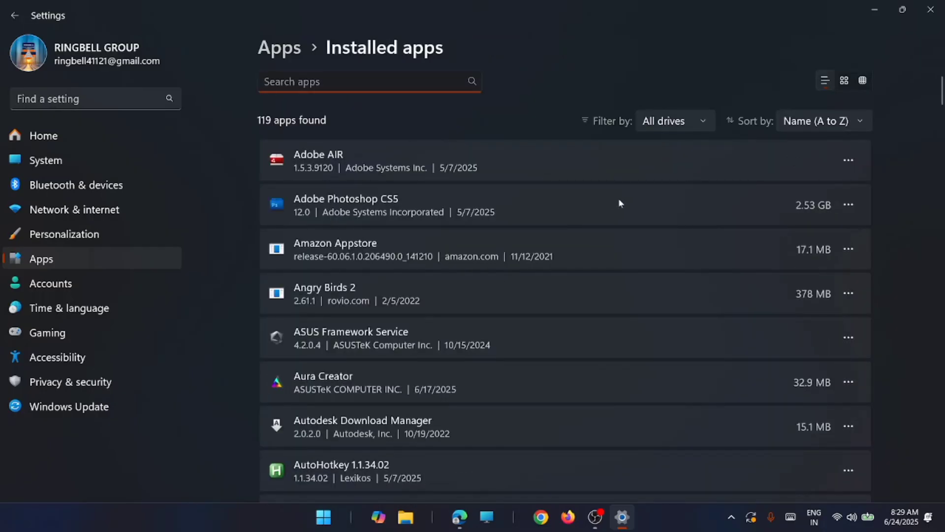
scroll(618, 198, down, 2)
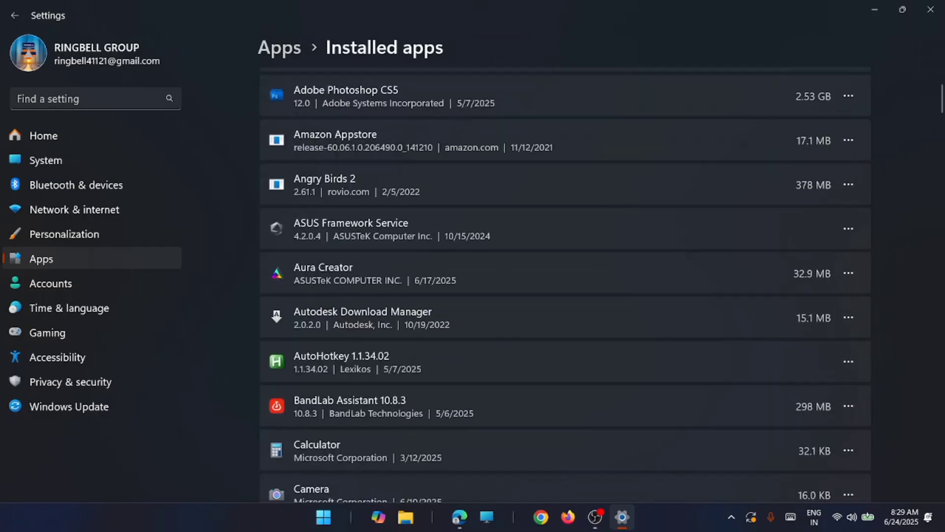
click(930, 15)
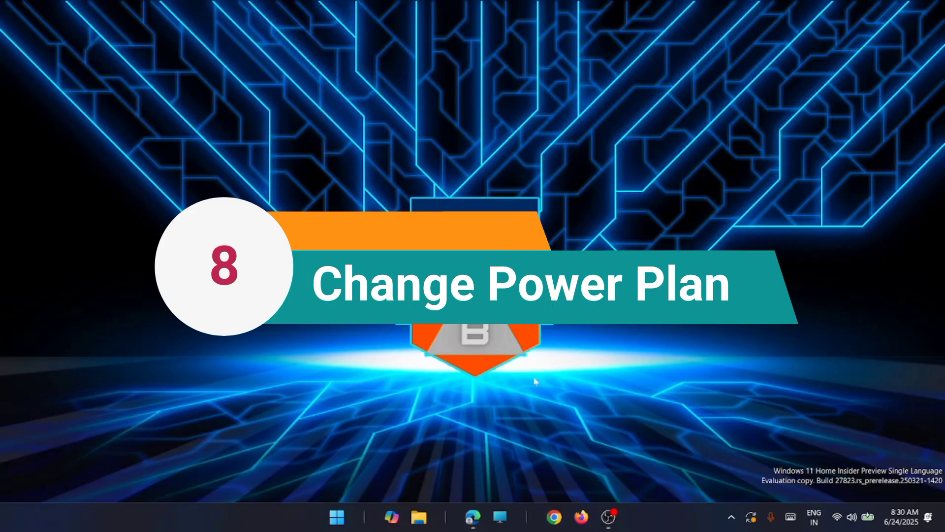
Step: Search for Control Panel and open Power Options' plan settings for the Balanced plan
click(345, 520)
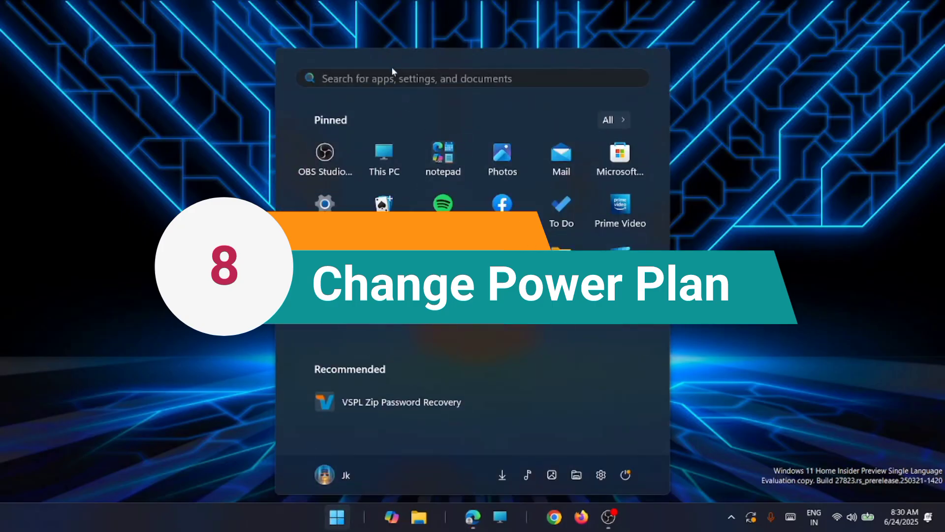
click(390, 75)
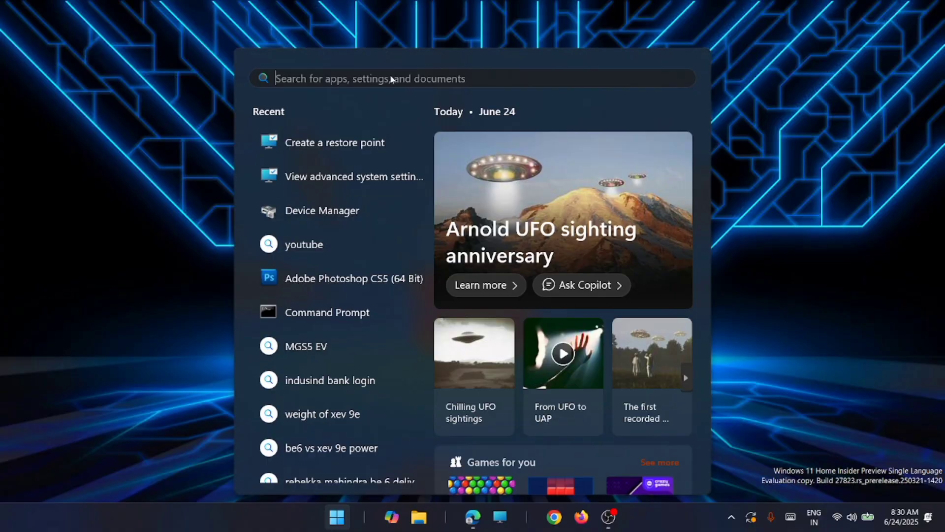
text(contro)
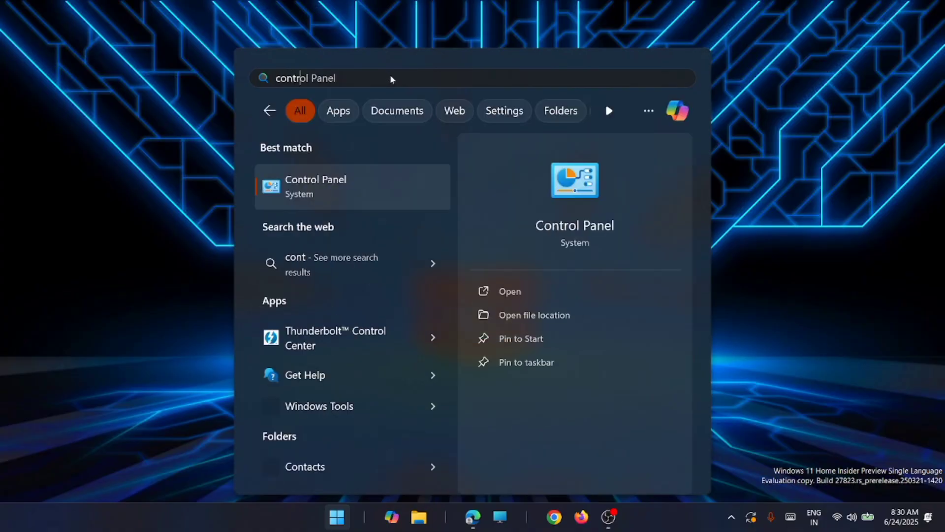
click(342, 193)
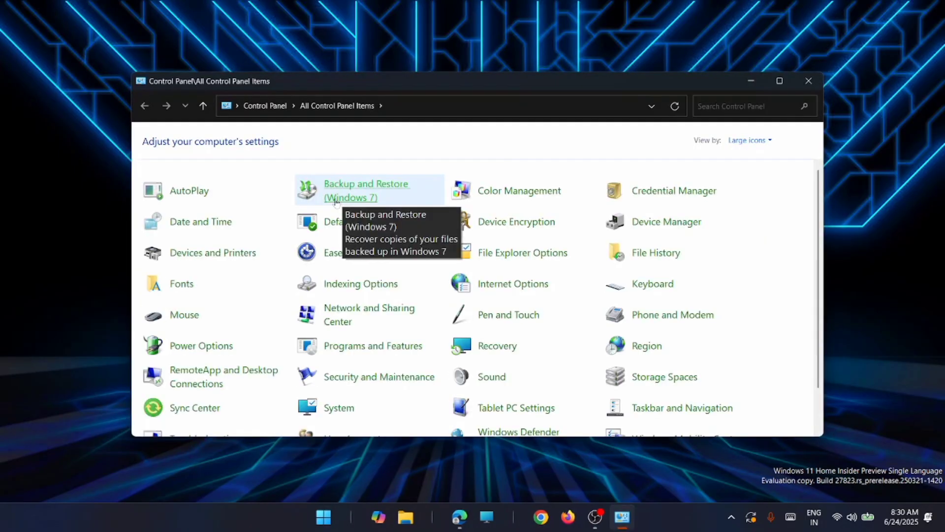
scroll(401, 281, down, 1)
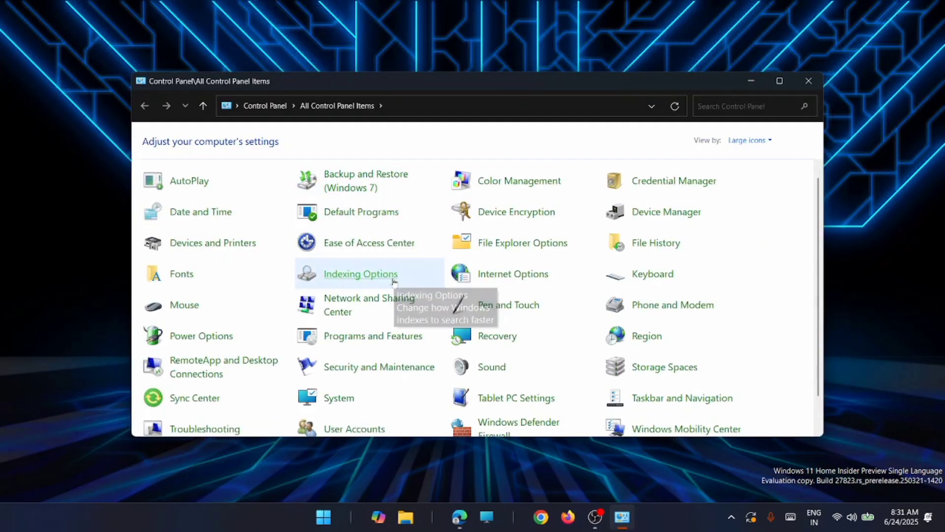
click(230, 339)
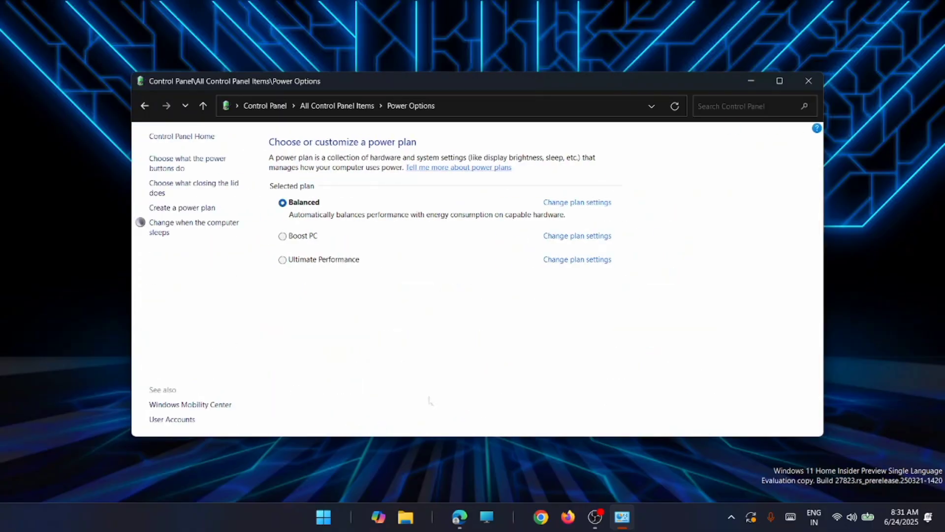
click(580, 203)
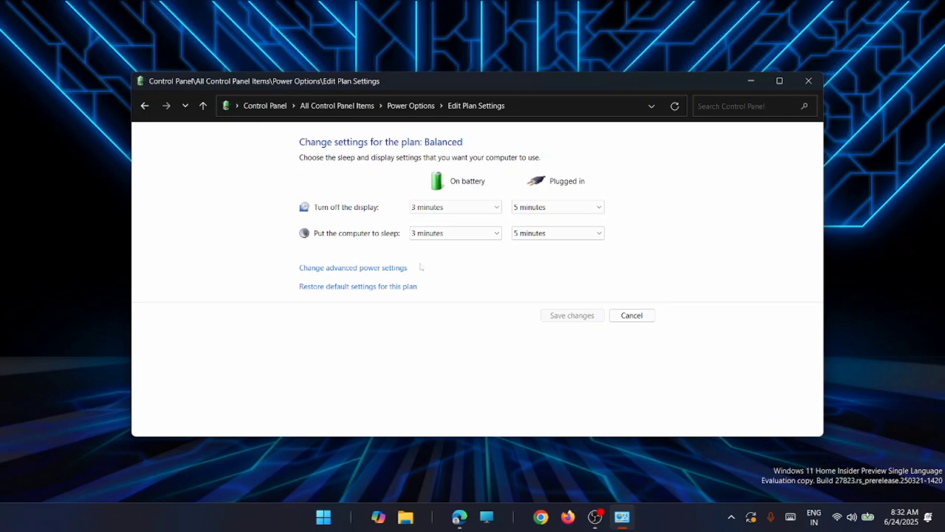
Step: Check the Balanced plan's advanced power settings (video playback on Optimize power savings), then close Control Panel
click(395, 272)
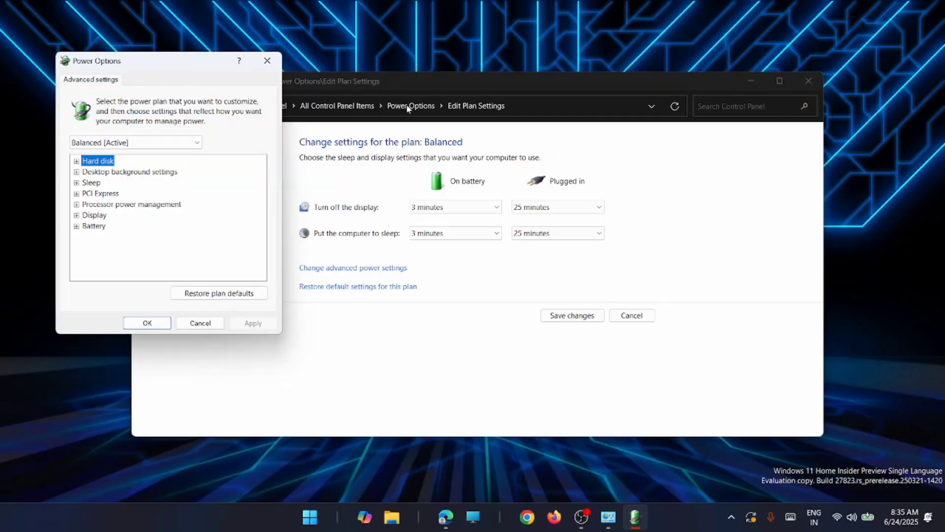
click(267, 61)
click(808, 81)
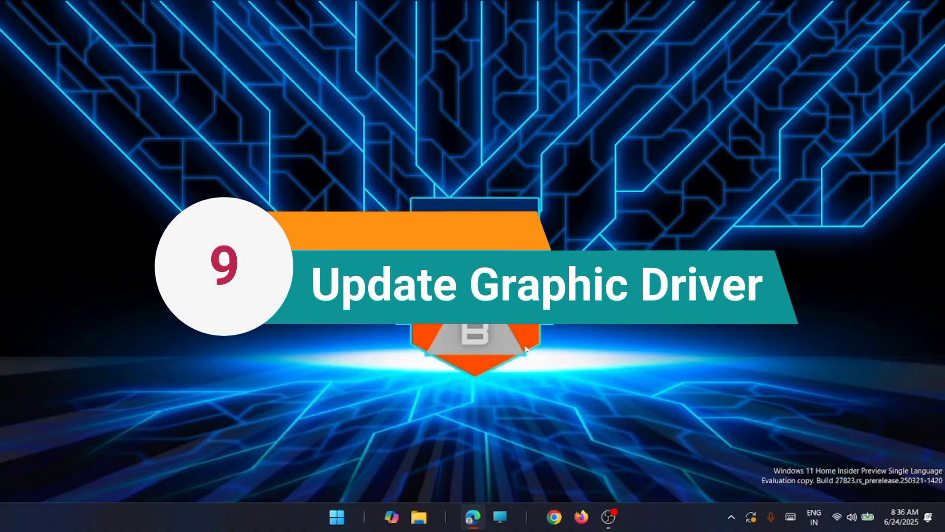
Step: Launch Device Manager from the Start button's Quick Link menu
right_click(339, 521)
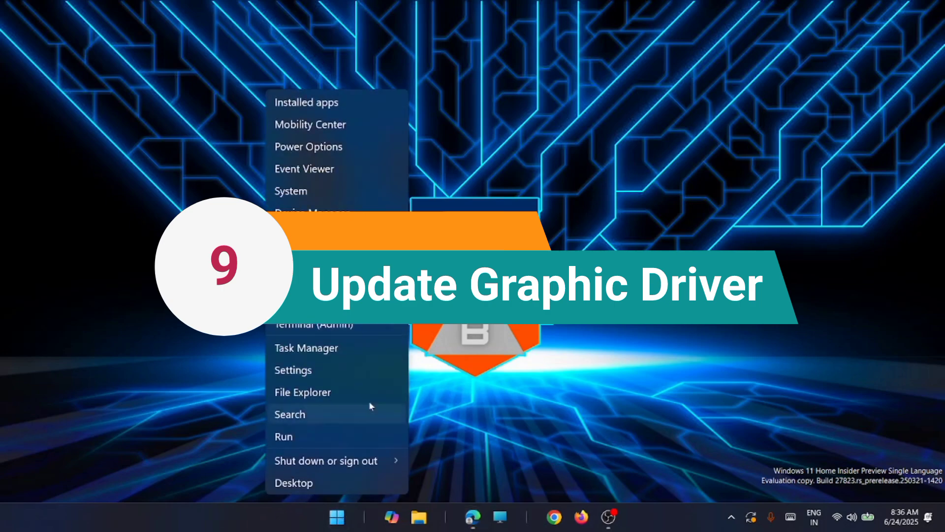
click(320, 213)
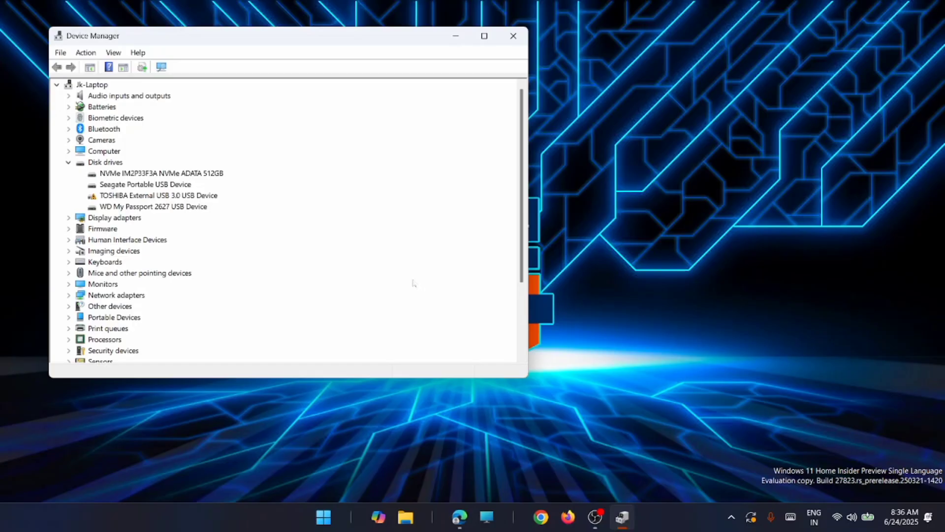
Step: Under Display adapters, search automatically for an updated Intel(R) UHD Graphics driver
click(69, 163)
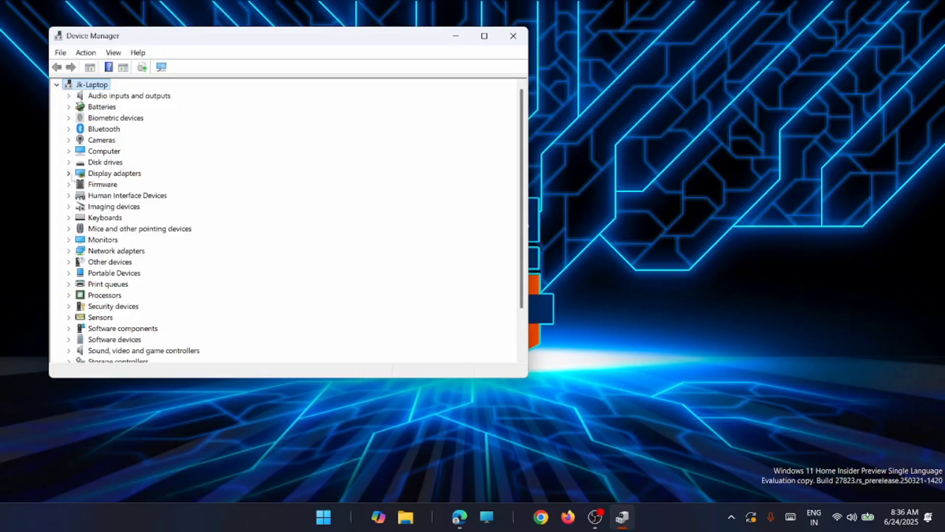
click(71, 176)
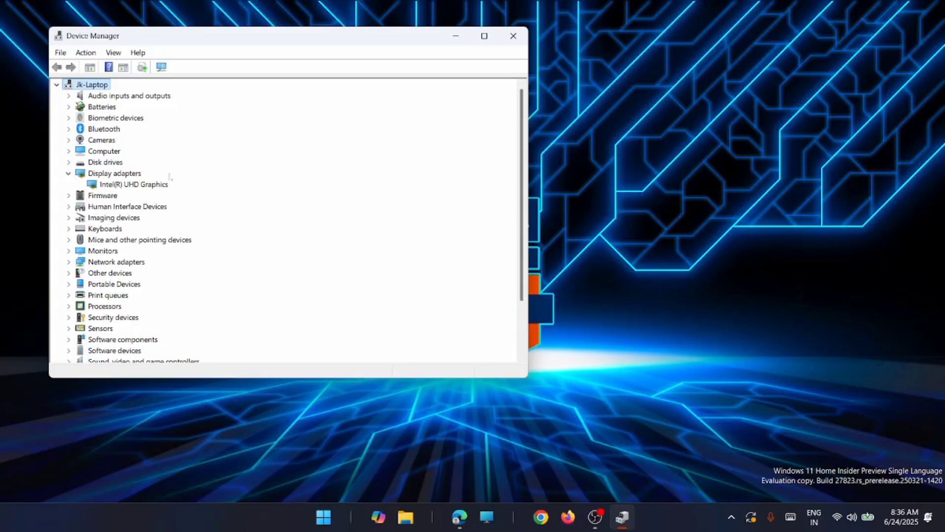
click(153, 186)
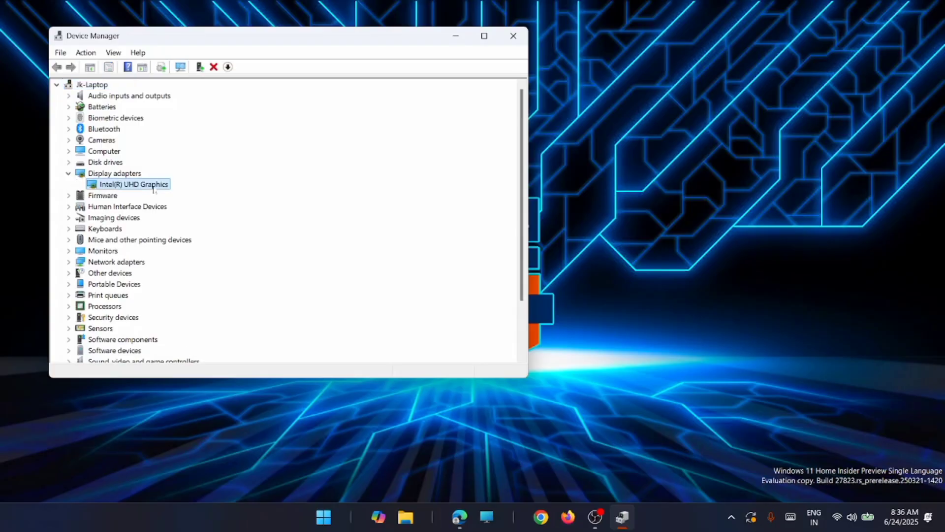
right_click(153, 188)
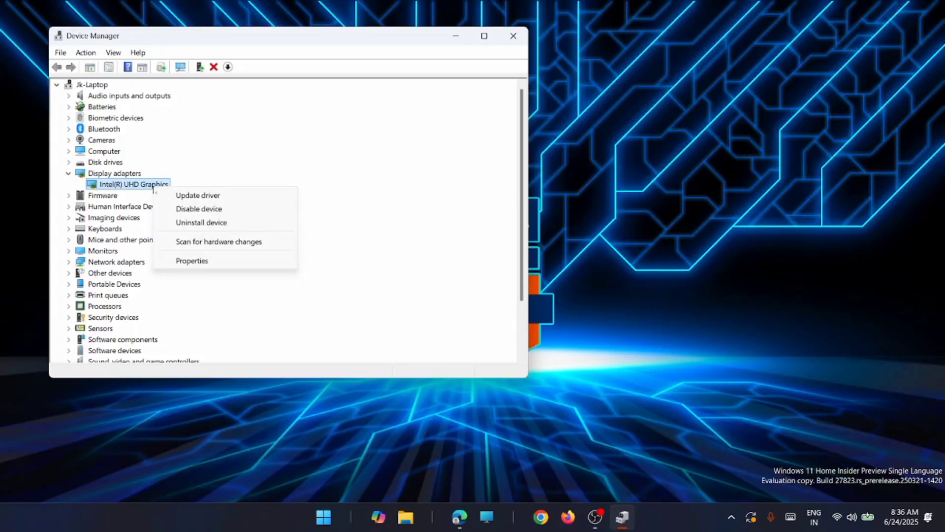
click(228, 195)
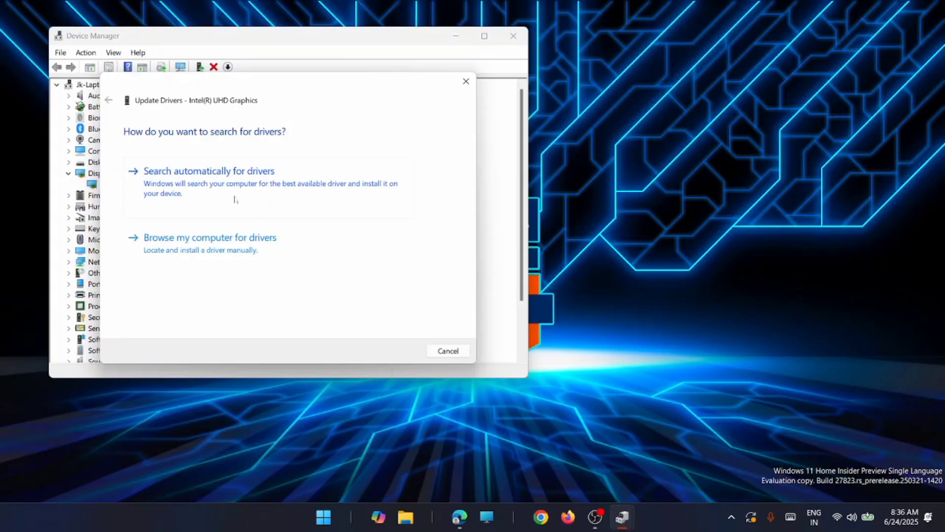
click(264, 196)
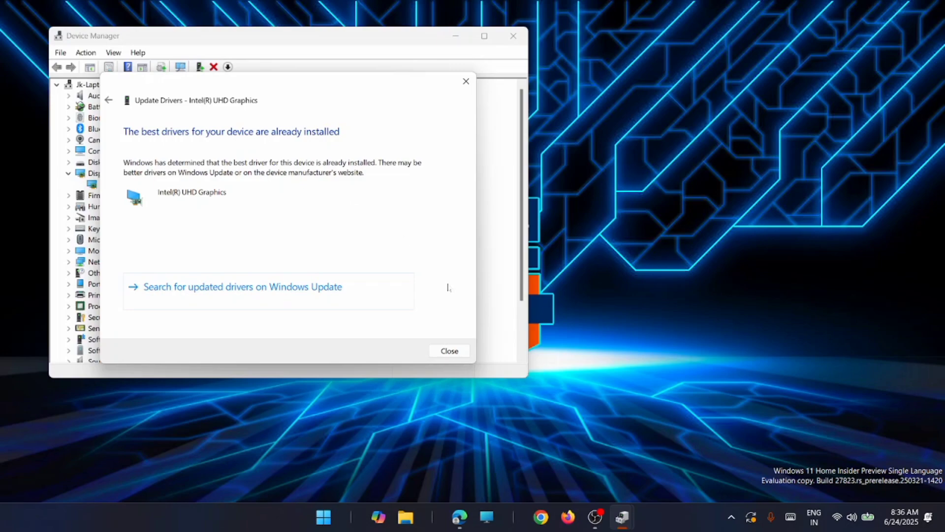
Step: Dismiss the driver update dialog and close Device Manager
click(449, 350)
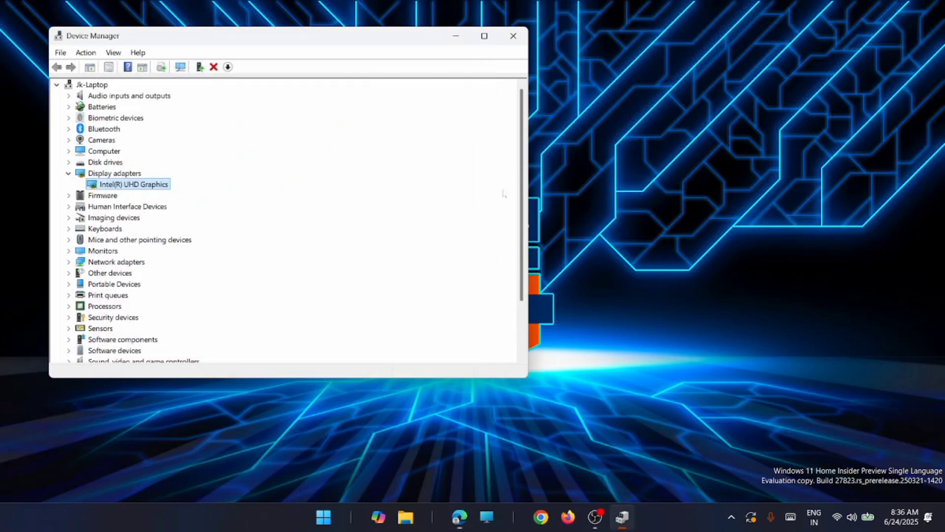
click(513, 36)
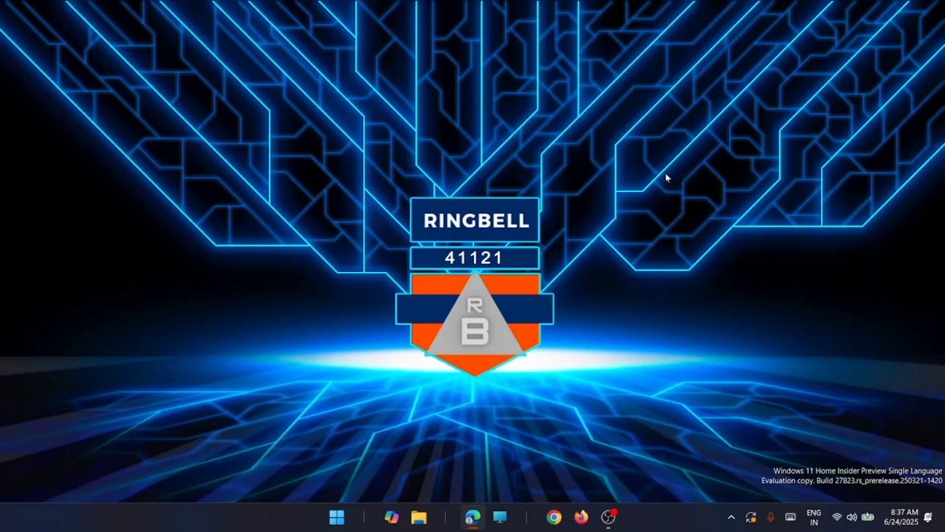